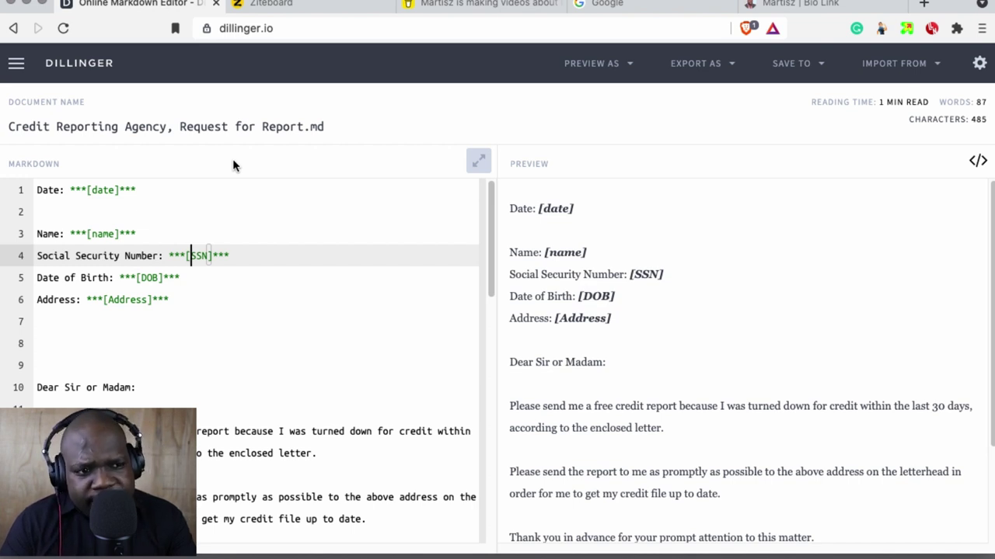
# Pencil-sketch a house, a stick figure holding a card, and an arrow down to a box.
pyautogui.click(271, 4)
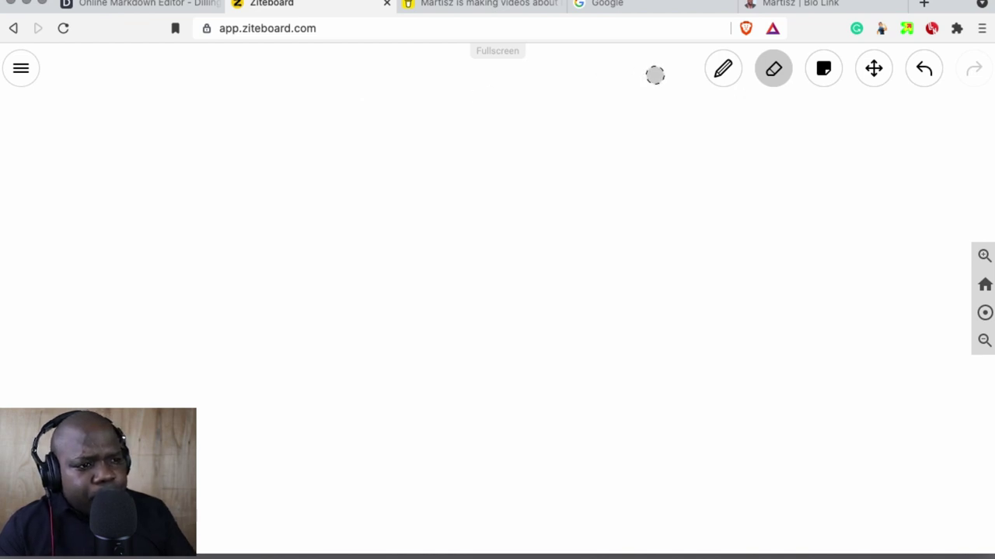
pyautogui.click(719, 69)
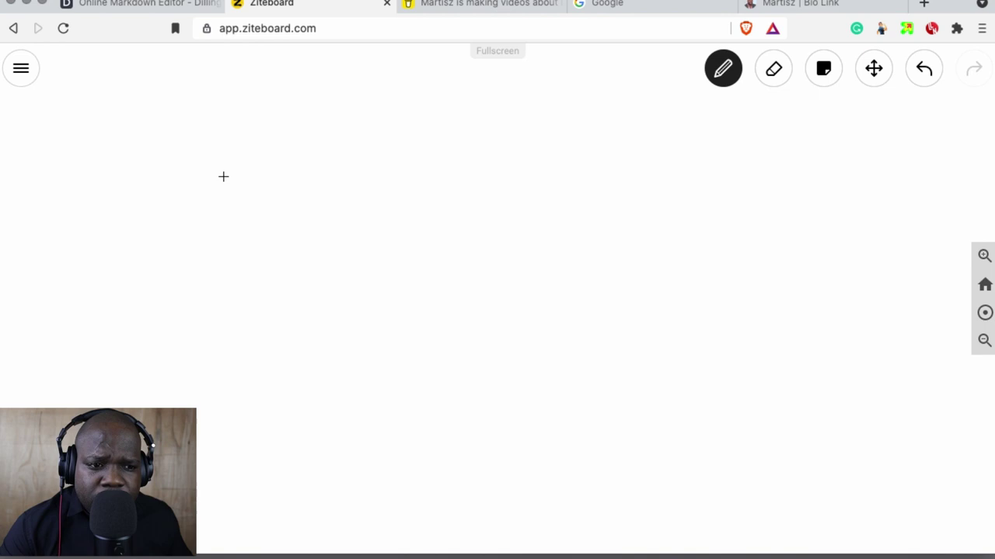
pyautogui.moveTo(225, 160)
pyautogui.mouseDown()
pyautogui.moveTo(282, 160)
pyautogui.moveTo(230, 151)
pyautogui.moveTo(290, 167)
pyautogui.mouseUp()
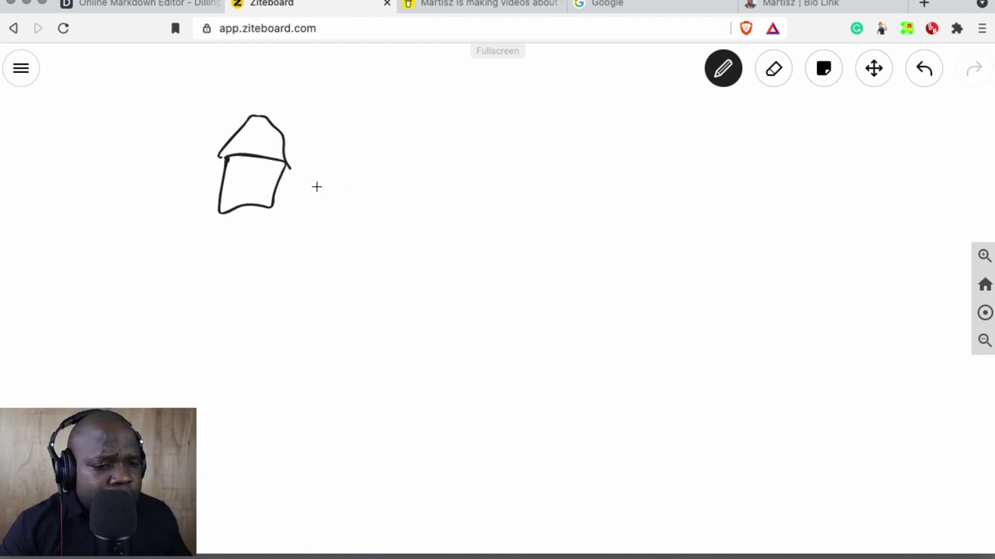
pyautogui.moveTo(394, 161)
pyautogui.mouseDown()
pyautogui.moveTo(415, 160)
pyautogui.moveTo(393, 159)
pyautogui.mouseUp()
pyautogui.moveTo(464, 122)
pyautogui.mouseDown()
pyautogui.moveTo(457, 191)
pyautogui.moveTo(423, 219)
pyautogui.moveTo(485, 211)
pyautogui.mouseUp()
pyautogui.moveTo(428, 174); pyautogui.dragTo(491, 160)
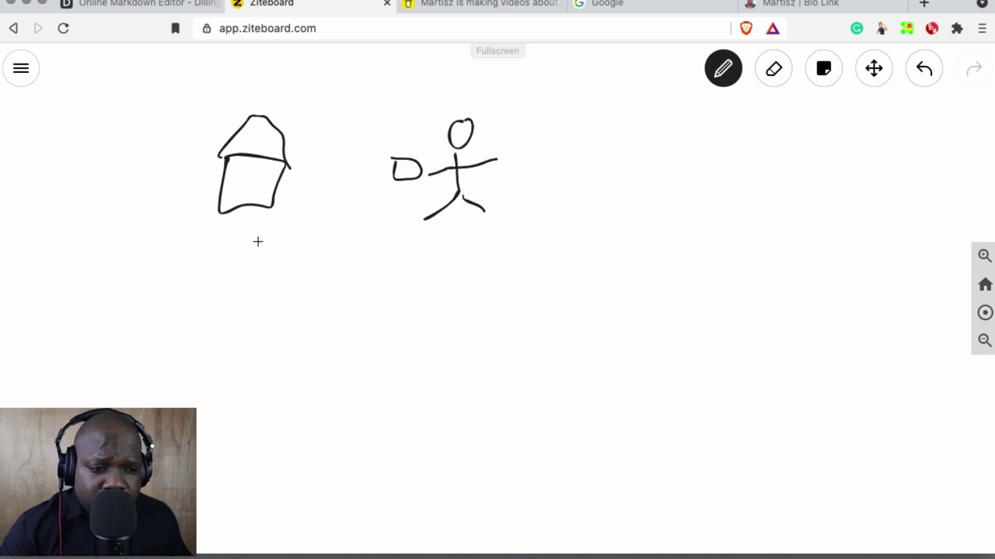
pyautogui.moveTo(234, 207)
pyautogui.mouseDown()
pyautogui.moveTo(233, 271)
pyautogui.moveTo(303, 282)
pyautogui.moveTo(321, 295)
pyautogui.mouseUp()
pyautogui.moveTo(340, 247)
pyautogui.mouseDown()
pyautogui.moveTo(333, 315)
pyautogui.moveTo(388, 318)
pyautogui.moveTo(352, 251)
pyautogui.mouseUp()
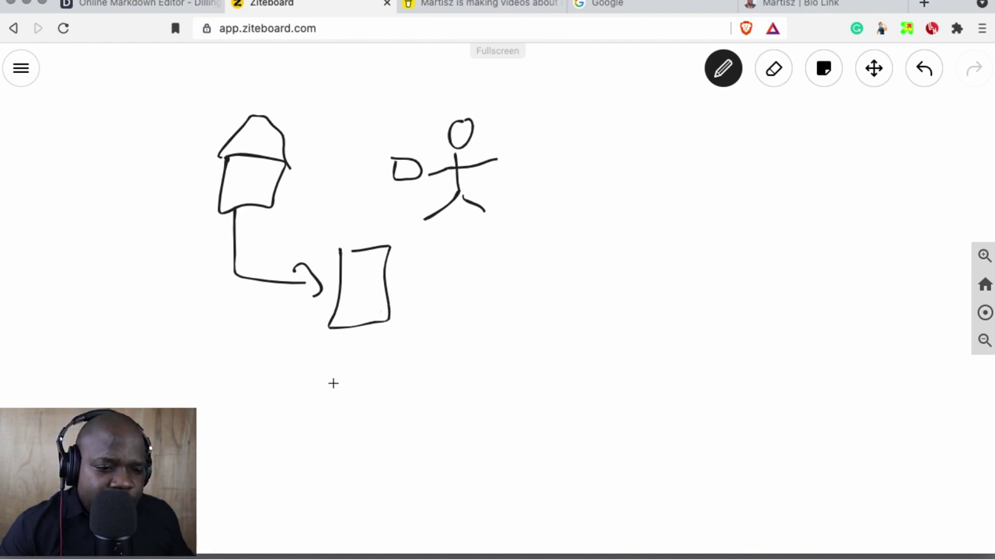
# Add a circled e, a house-linked box, and a curve to a T beside another box.
pyautogui.moveTo(332, 383)
pyautogui.mouseDown()
pyautogui.moveTo(324, 360)
pyautogui.moveTo(358, 365)
pyautogui.mouseUp()
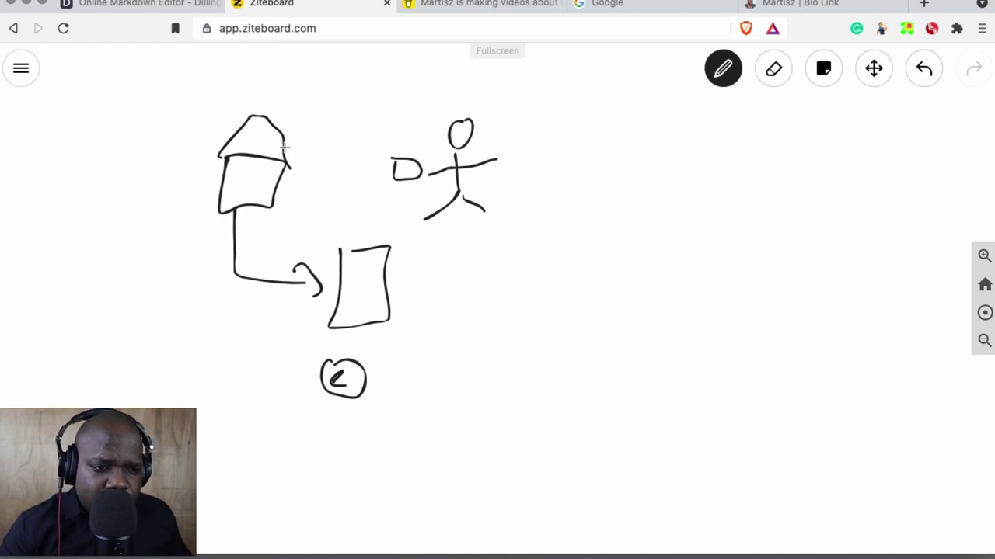
pyautogui.moveTo(281, 148); pyautogui.dragTo(332, 152)
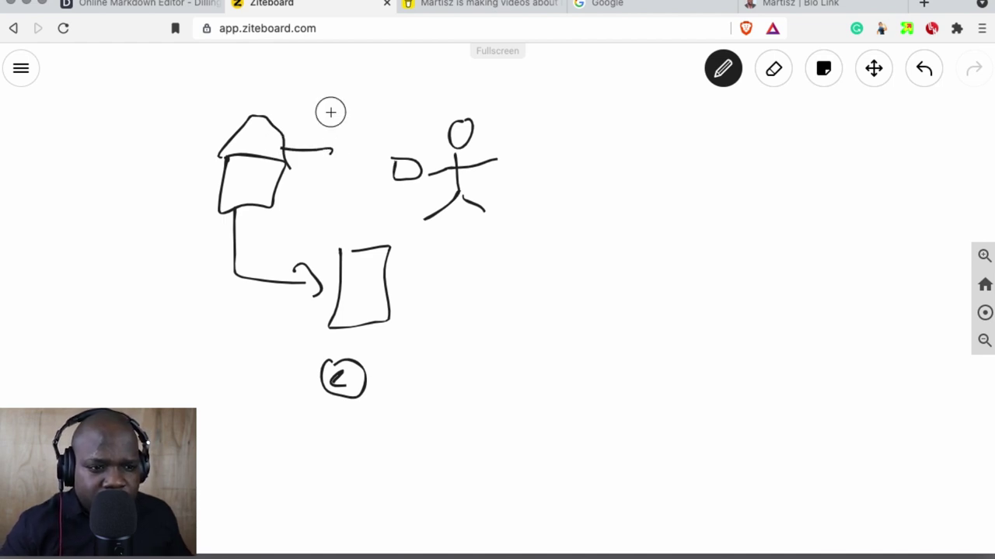
pyautogui.moveTo(330, 112)
pyautogui.mouseDown()
pyautogui.moveTo(382, 192)
pyautogui.moveTo(368, 106)
pyautogui.moveTo(330, 109)
pyautogui.mouseUp()
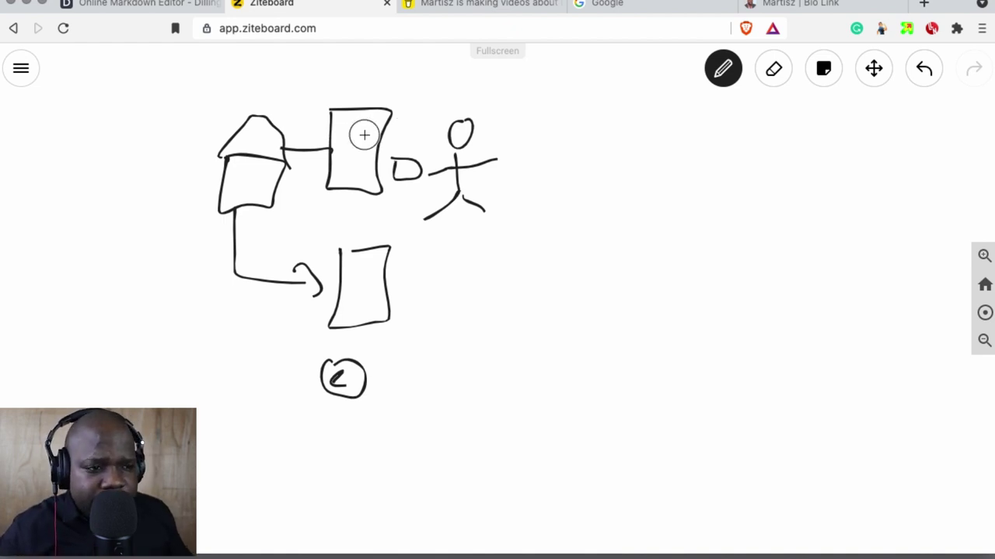
pyautogui.moveTo(364, 135)
pyautogui.mouseDown()
pyautogui.moveTo(497, 103)
pyautogui.moveTo(574, 114)
pyautogui.moveTo(626, 91)
pyautogui.moveTo(600, 128)
pyautogui.mouseUp()
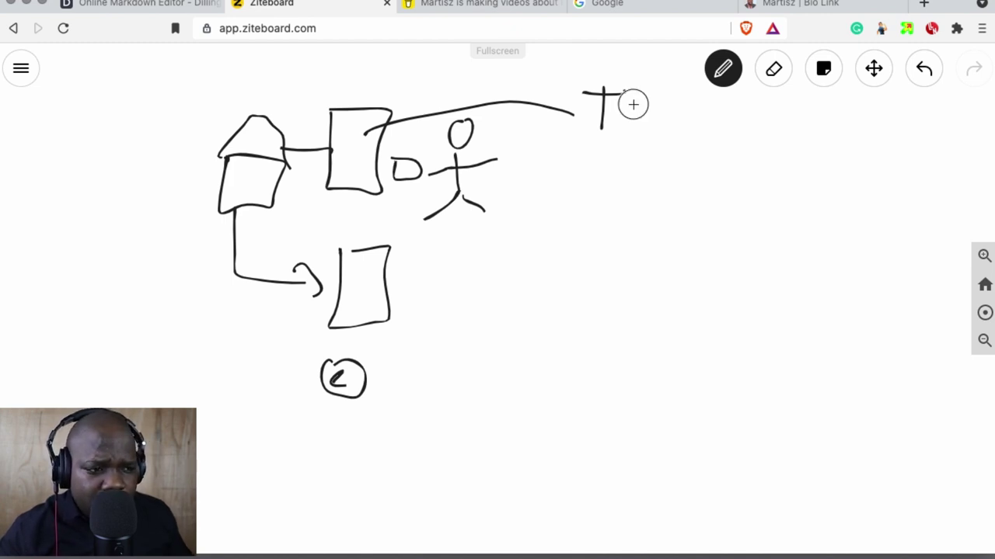
pyautogui.moveTo(633, 104)
pyautogui.mouseDown()
pyautogui.moveTo(628, 195)
pyautogui.moveTo(691, 135)
pyautogui.moveTo(633, 107)
pyautogui.mouseUp()
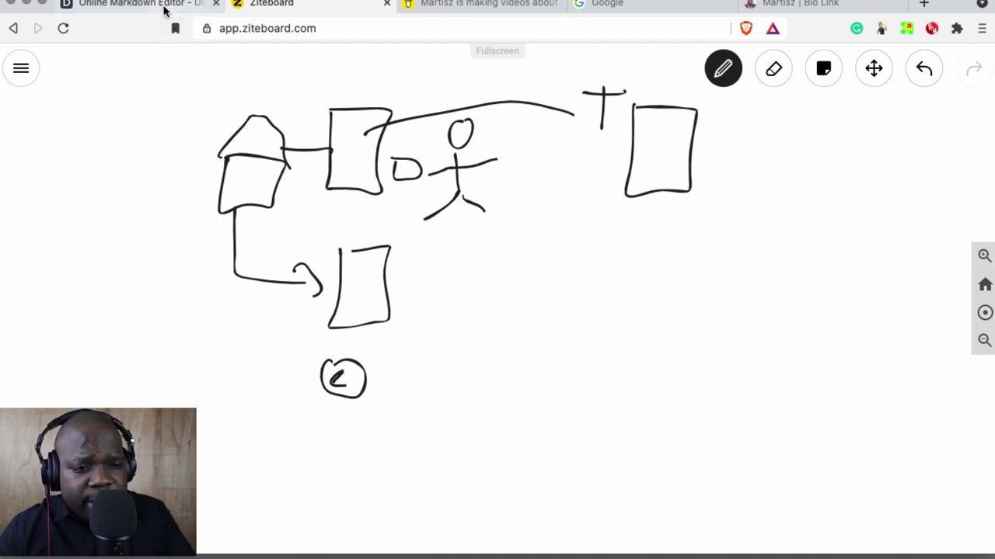
# Scroll through the Dillinger credit report request letter and its placeholder fields while explaining it.
pyautogui.click(163, 4)
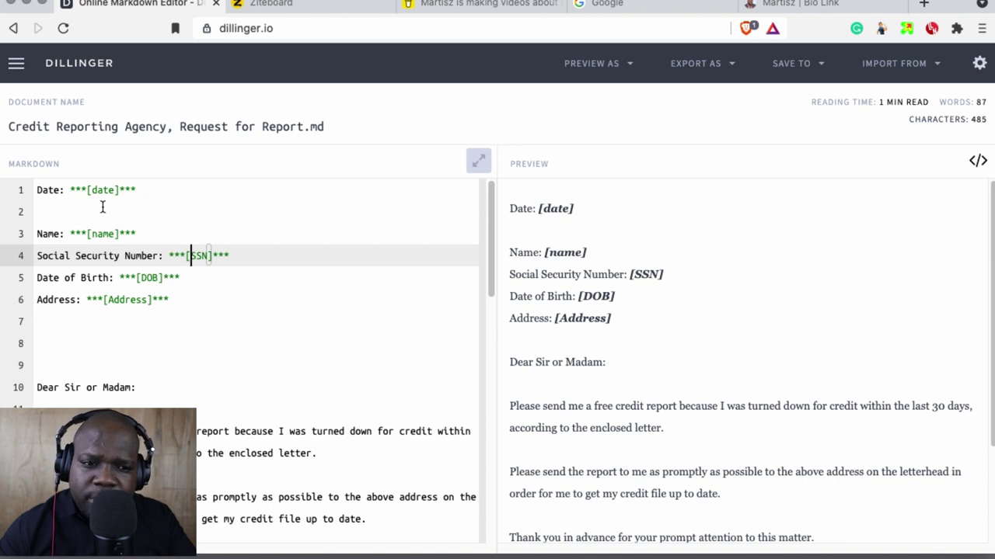
pyautogui.scroll(-1, 125, 233)
pyautogui.scroll(1, 126, 230)
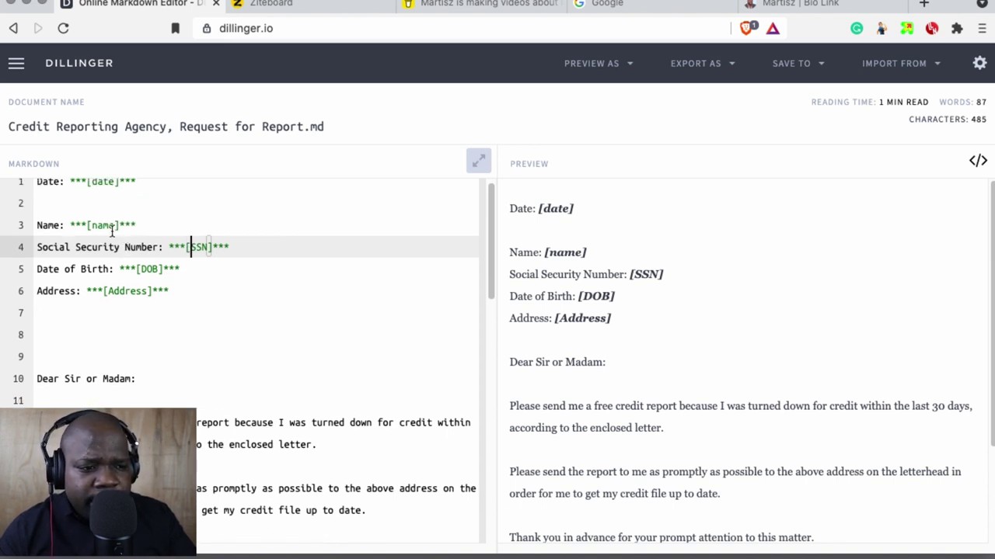
pyautogui.scroll(-1, 233, 246)
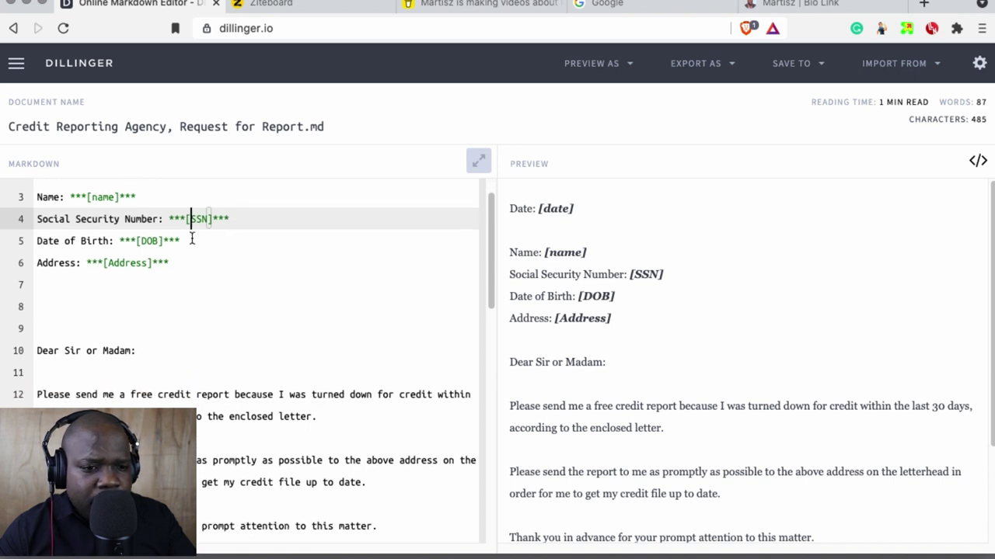
pyautogui.press('Left')
pyautogui.press('Left')
pyautogui.press('Left')
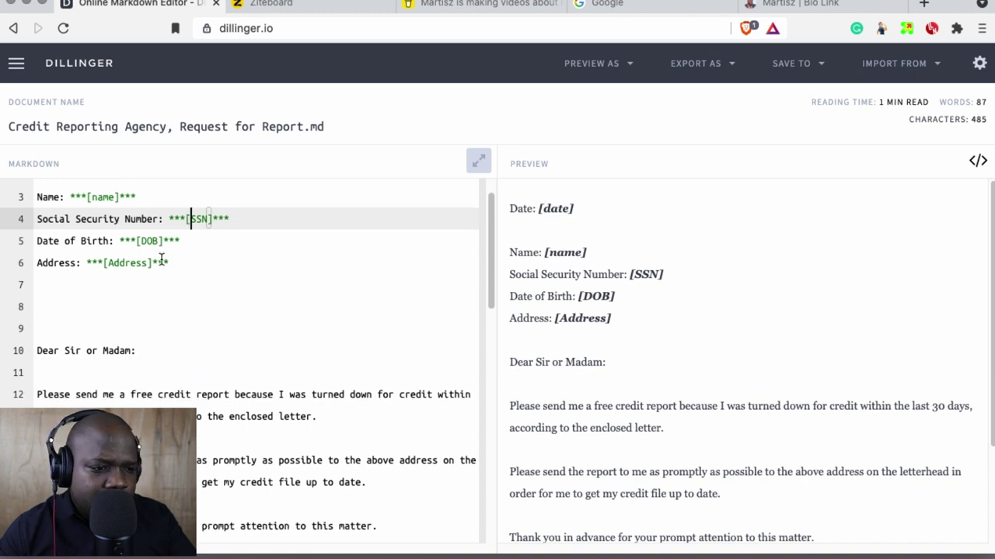
pyautogui.scroll(2, 163, 196)
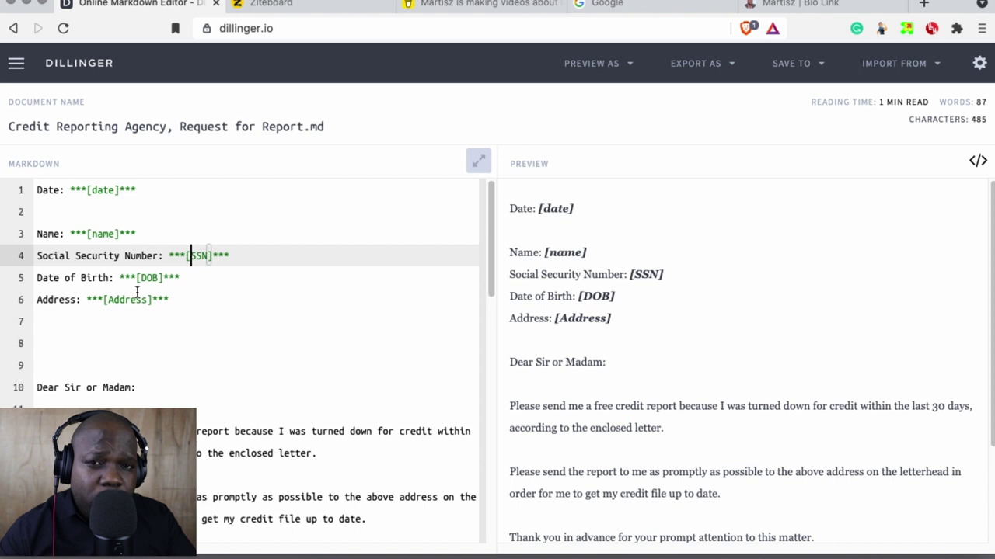
pyautogui.scroll(-4, 142, 287)
pyautogui.scroll(-3, 142, 287)
pyautogui.scroll(1, 142, 287)
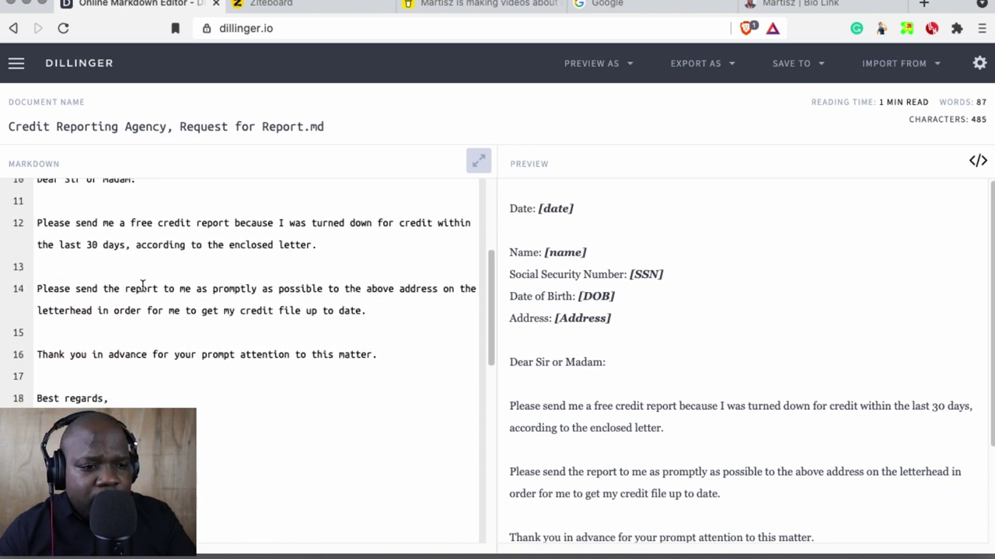
pyautogui.scroll(1, 142, 286)
pyautogui.scroll(-3, 565, 350)
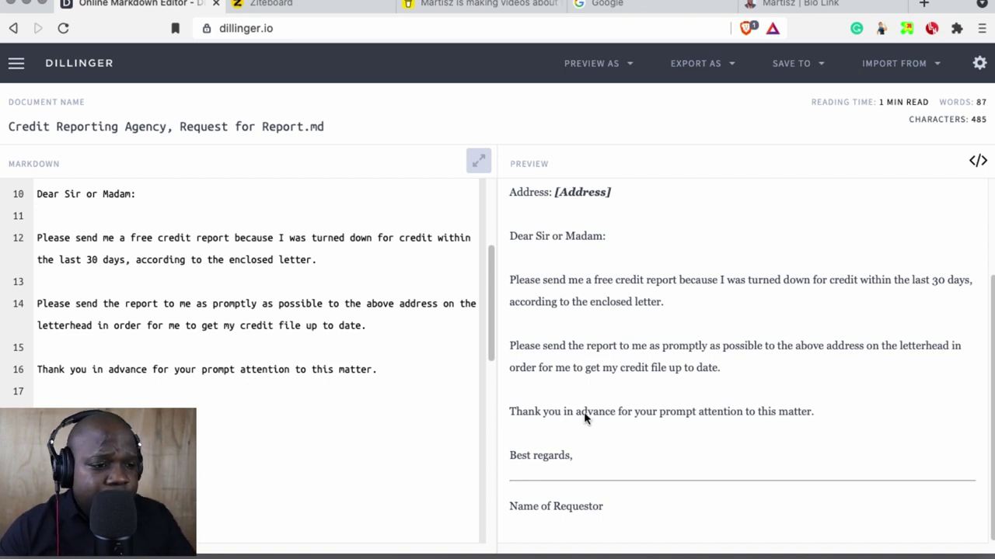
pyautogui.scroll(2, 643, 306)
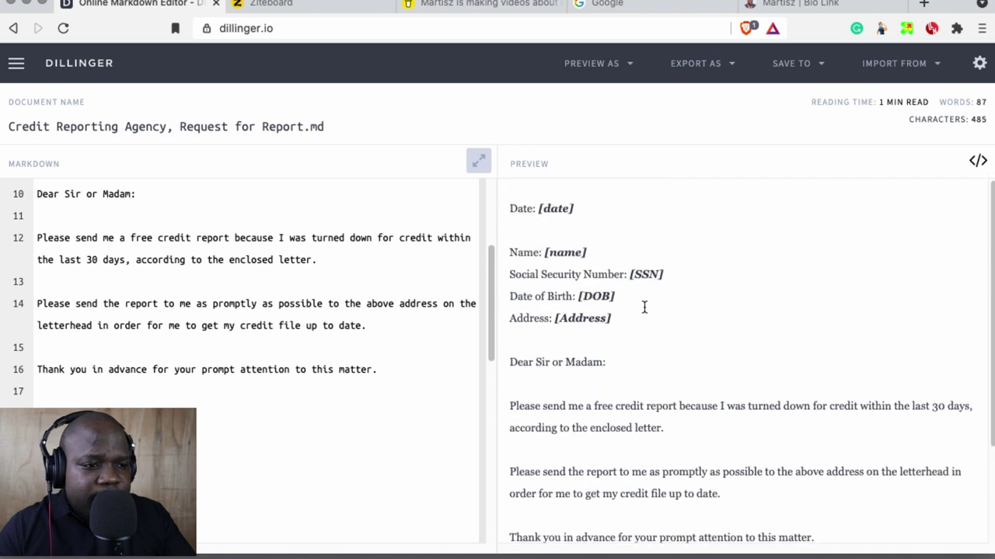
# Add a curve from the house past the lower box on the whiteboard, then return to Dillinger.
pyautogui.click(325, 14)
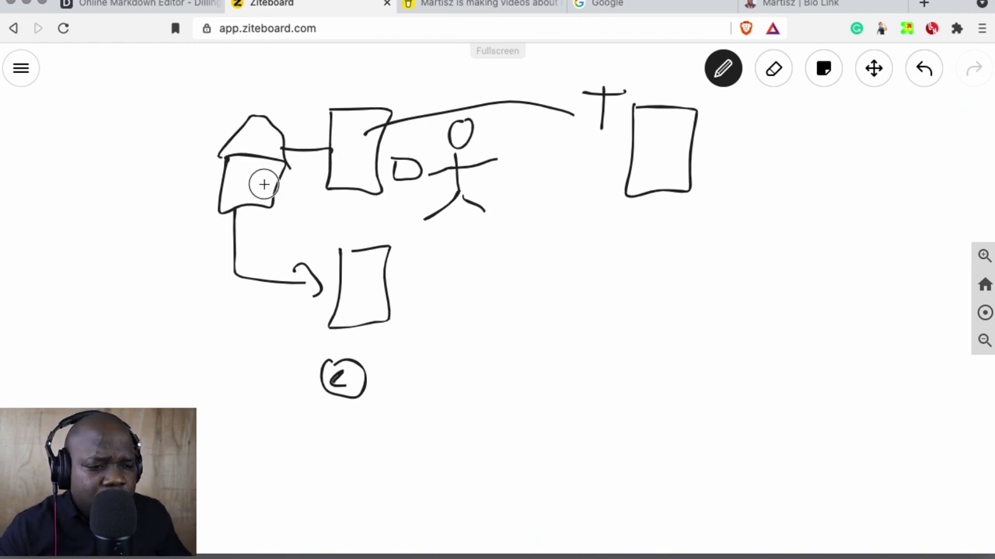
pyautogui.moveTo(264, 183); pyautogui.dragTo(453, 269)
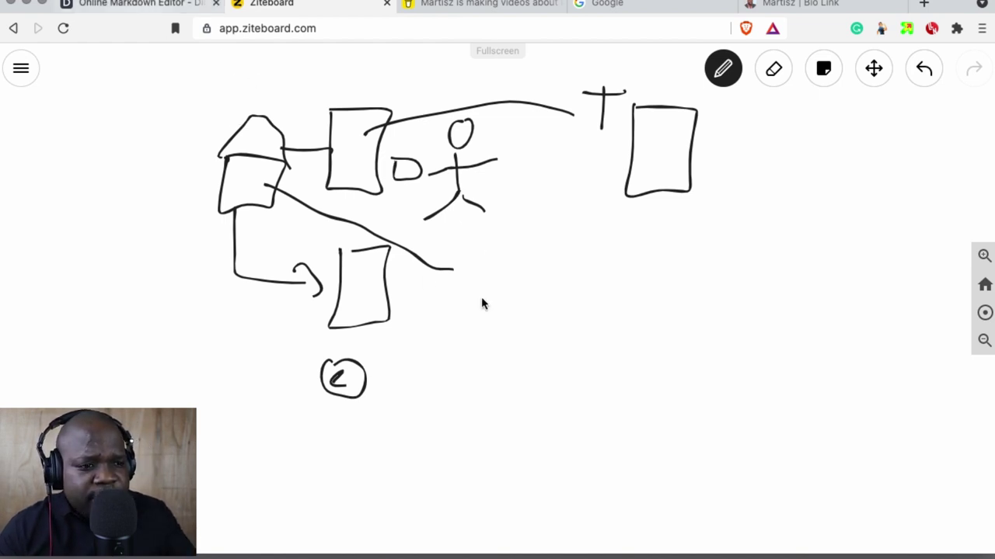
pyautogui.hotkey('ctrl', 'shift', 'Tab')
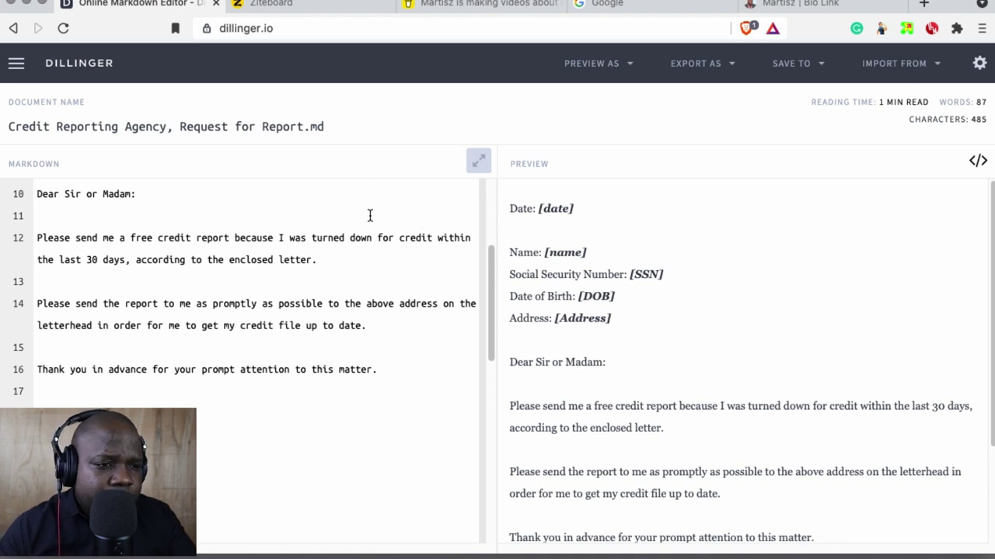
# Show the lawyer's Buy Me a Coffee support page.
pyautogui.click(430, 5)
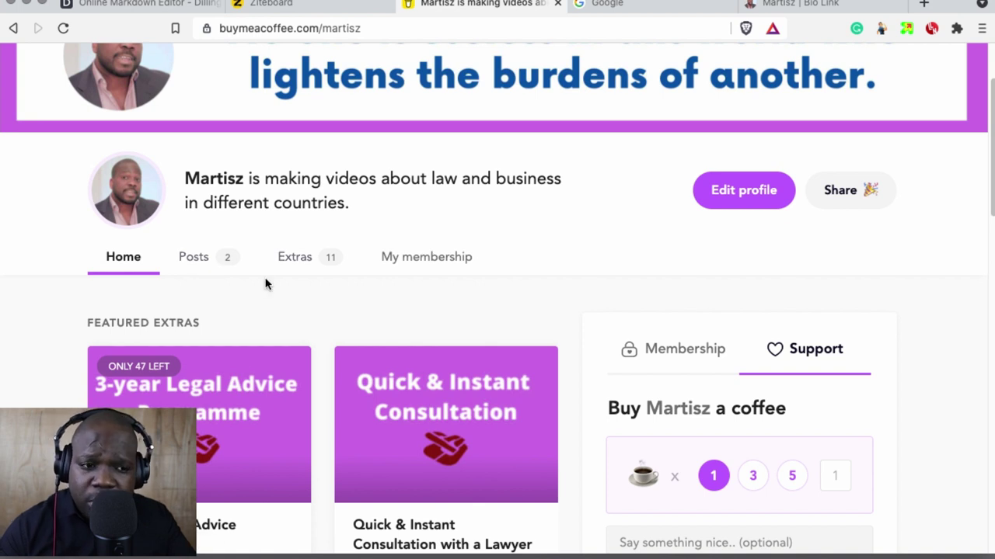
# Bring the Ziteboard credit-report sketch back into view.
pyautogui.click(334, 5)
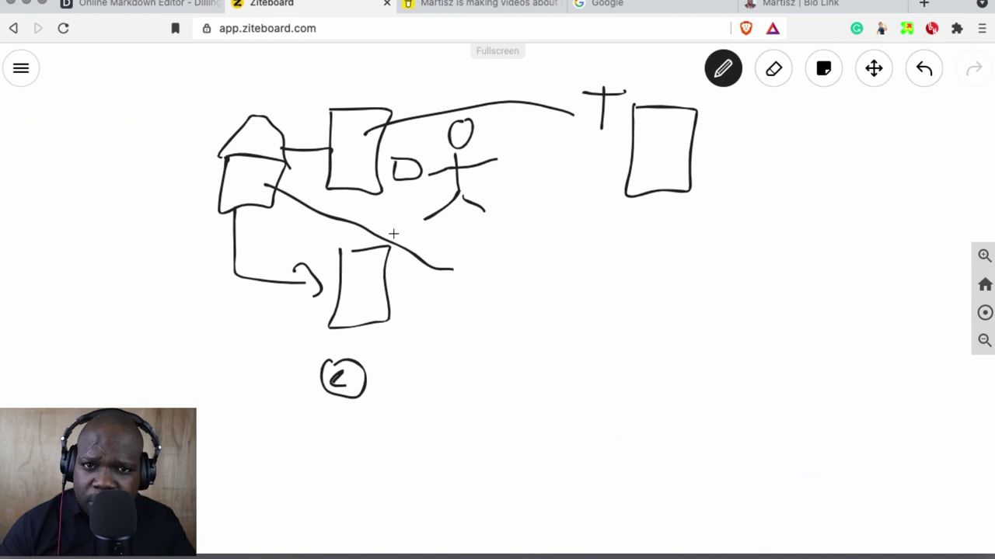